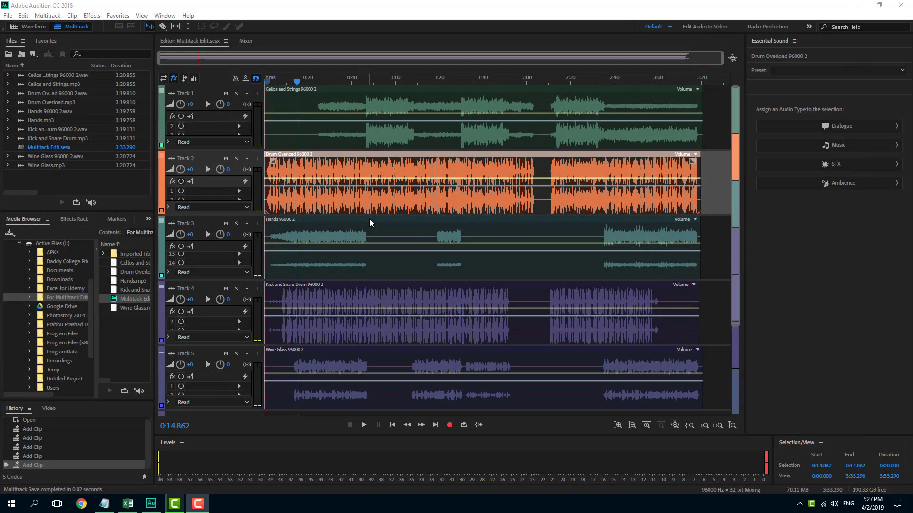
Step: Place the playhead at 0:45.223 and select the Hands clip on Track 3
{"action": "left_click", "coordinate": [363, 81]}
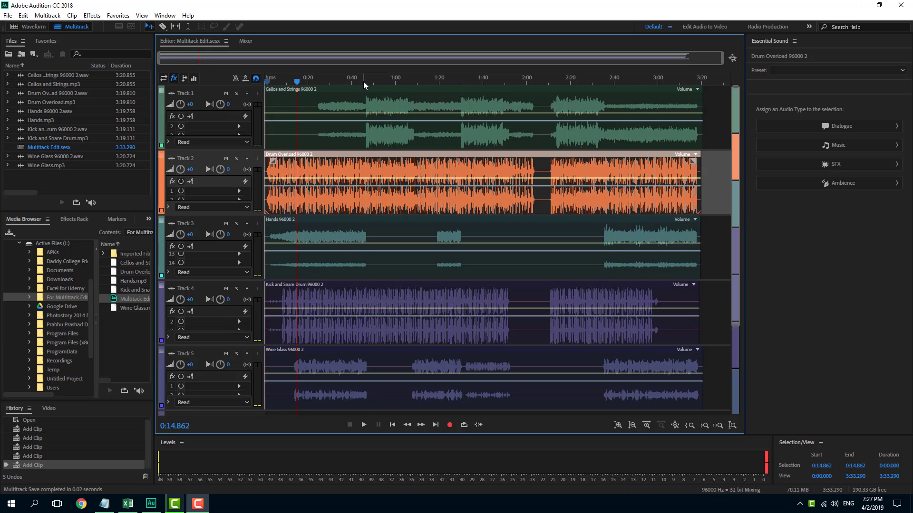
{"action": "left_click", "coordinate": [442, 130]}
{"action": "left_click", "coordinate": [452, 243]}
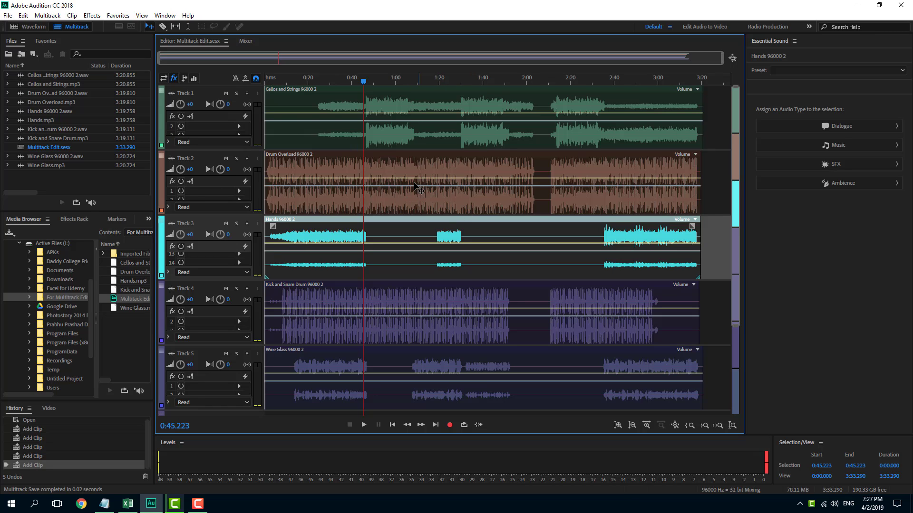
Step: Show the File > Export > Multitrack Mixdown submenu: Time Selection, Entire Session, Selected Clips
{"action": "left_click", "coordinate": [30, 150]}
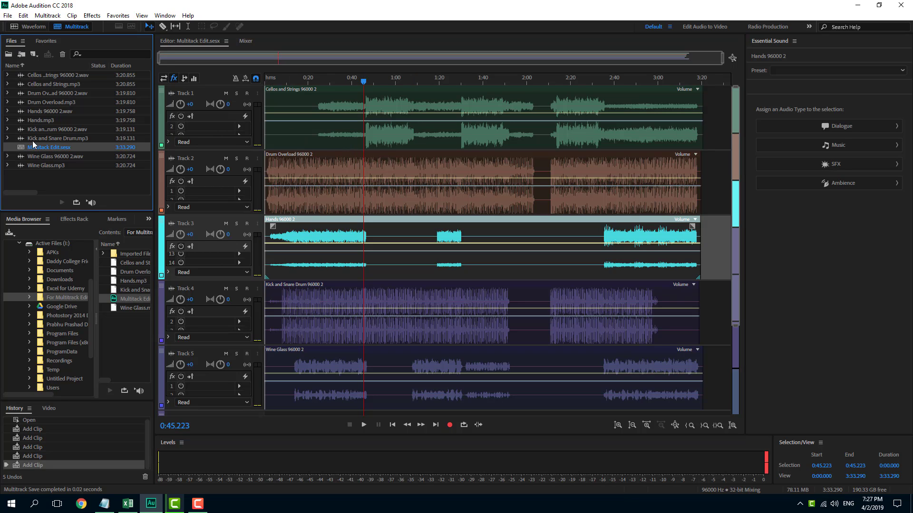
{"action": "left_click", "coordinate": [8, 16]}
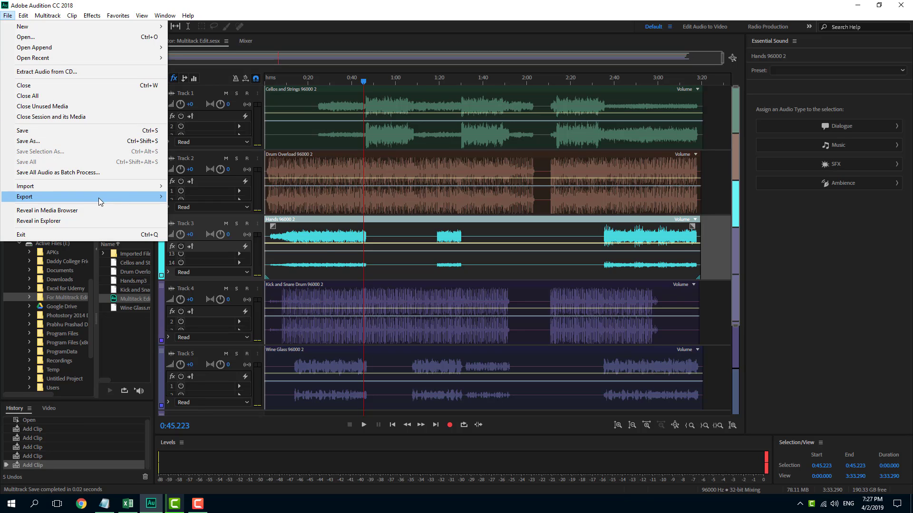
{"action": "mouse_move", "coordinate": [92, 201]}
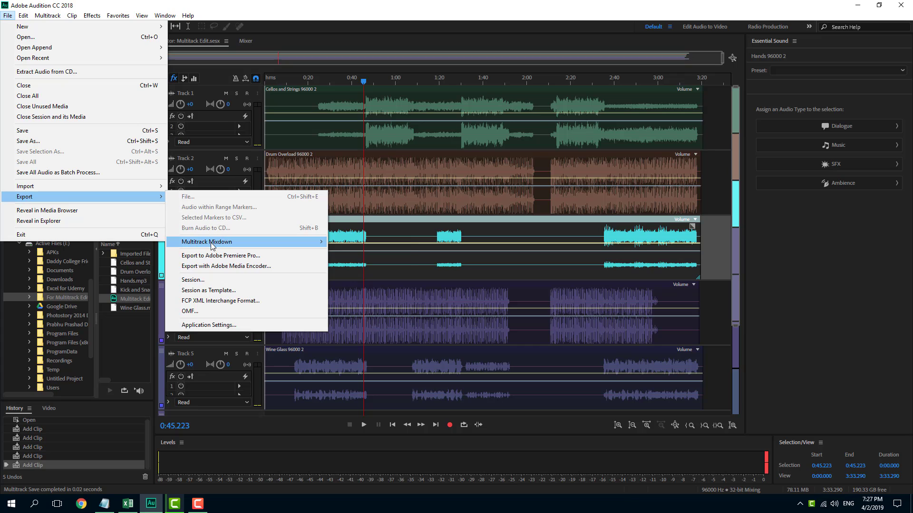
{"action": "mouse_move", "coordinate": [212, 245]}
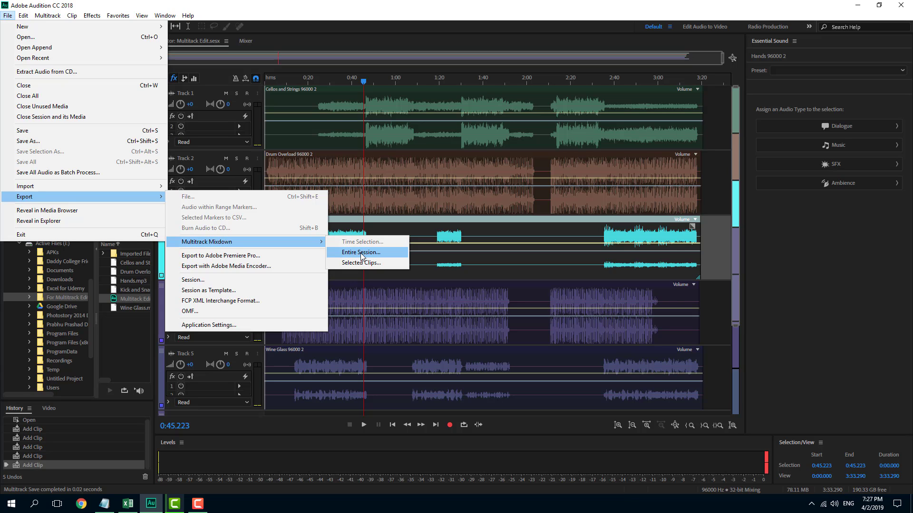
Step: Dismiss the export menu and clear the time selection, leaving the playhead at 1:14.792
{"action": "left_click", "coordinate": [300, 79]}
{"action": "left_click", "coordinate": [271, 80]}
{"action": "key", "text": "shift+End"}
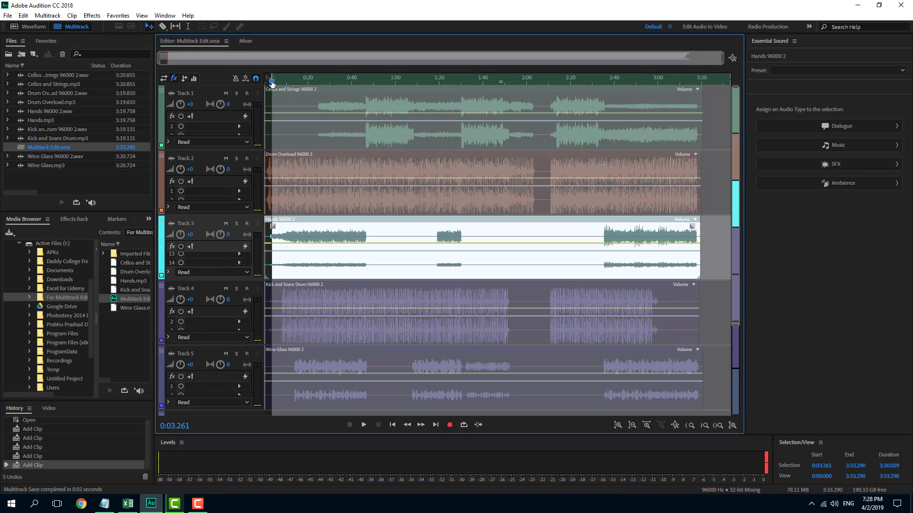
{"action": "left_click", "coordinate": [443, 82], "text": "shift"}
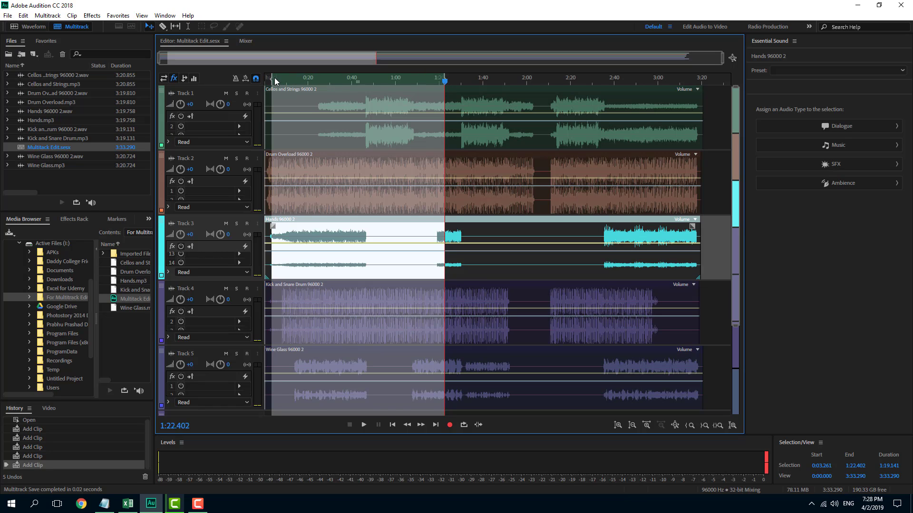
{"action": "left_click_drag", "start_coordinate": [271, 78], "coordinate": [428, 81]}
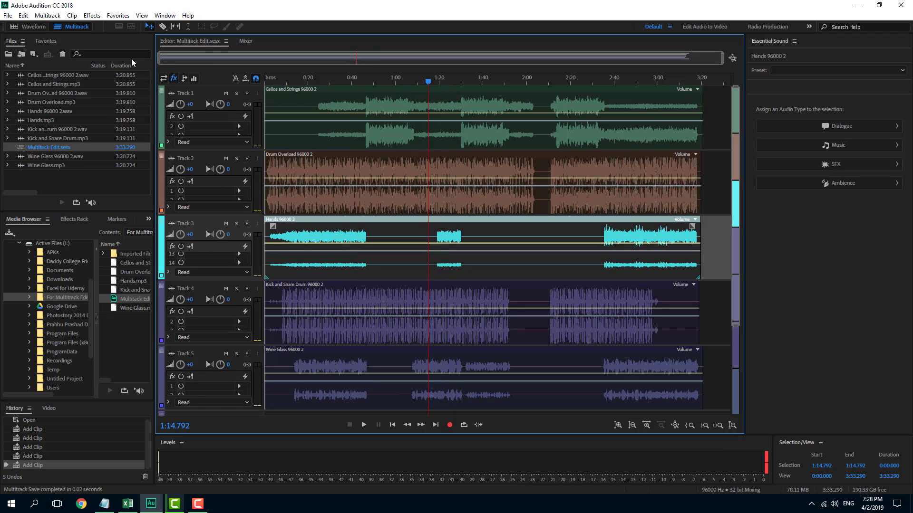
Step: Start an Entire Session multitrack mixdown export from the File menu
{"action": "left_click", "coordinate": [7, 15]}
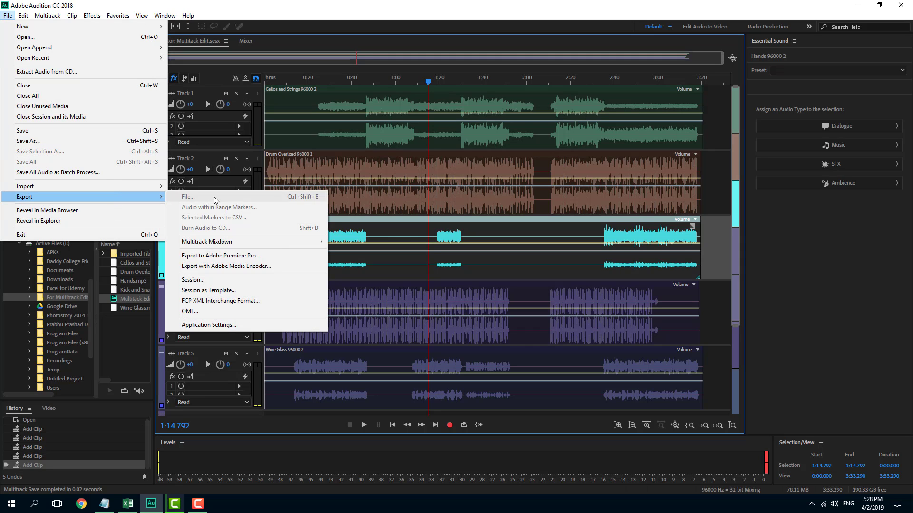
{"action": "mouse_move", "coordinate": [276, 244]}
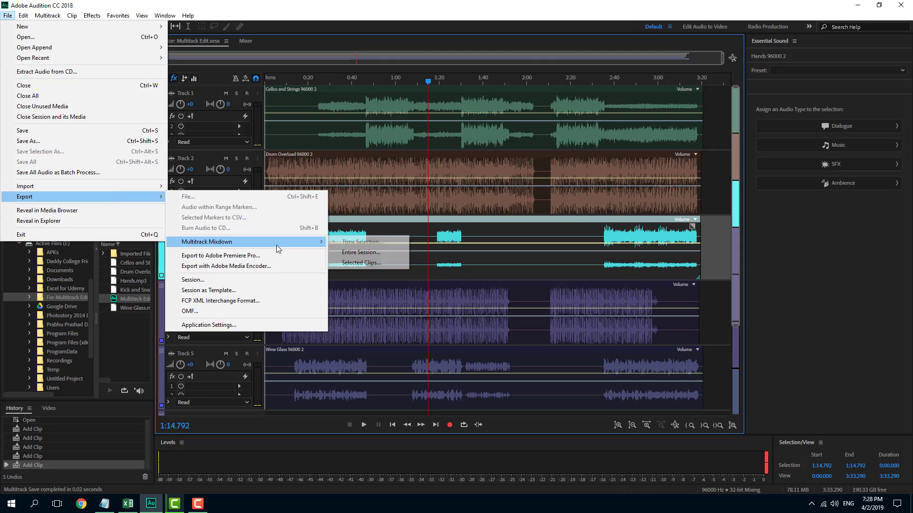
{"action": "left_click", "coordinate": [372, 255]}
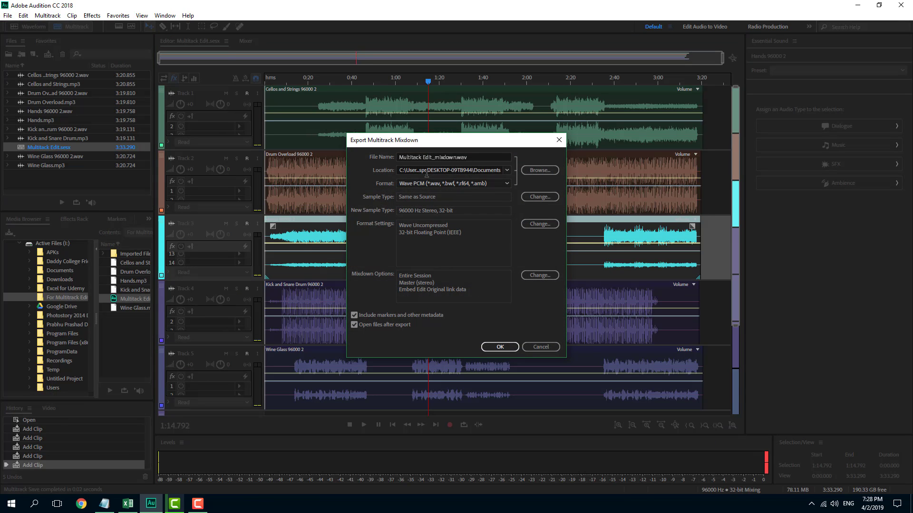
Step: Set the mixdown's save location to the TutorTube (K:) drive
{"action": "left_click", "coordinate": [542, 171]}
{"action": "left_click_drag", "start_coordinate": [74, 121], "coordinate": [74, 197]}
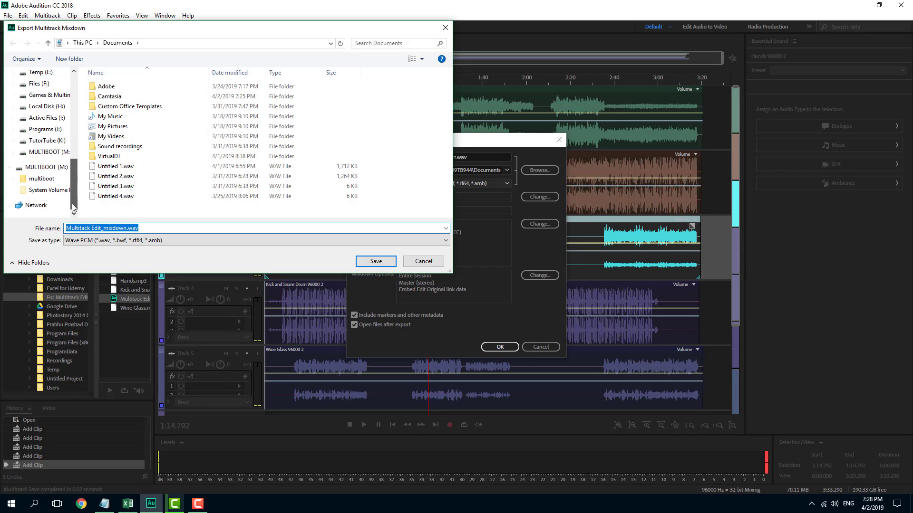
{"action": "left_click", "coordinate": [47, 141]}
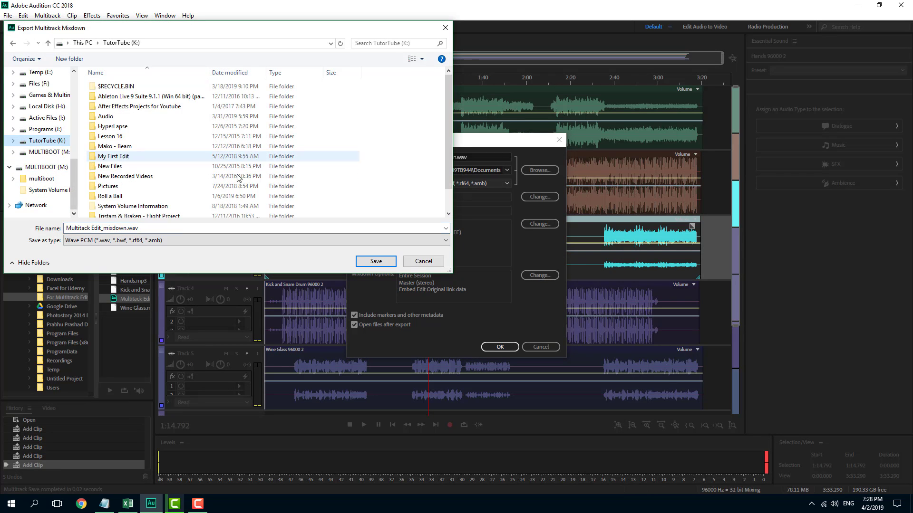
{"action": "left_click", "coordinate": [371, 262]}
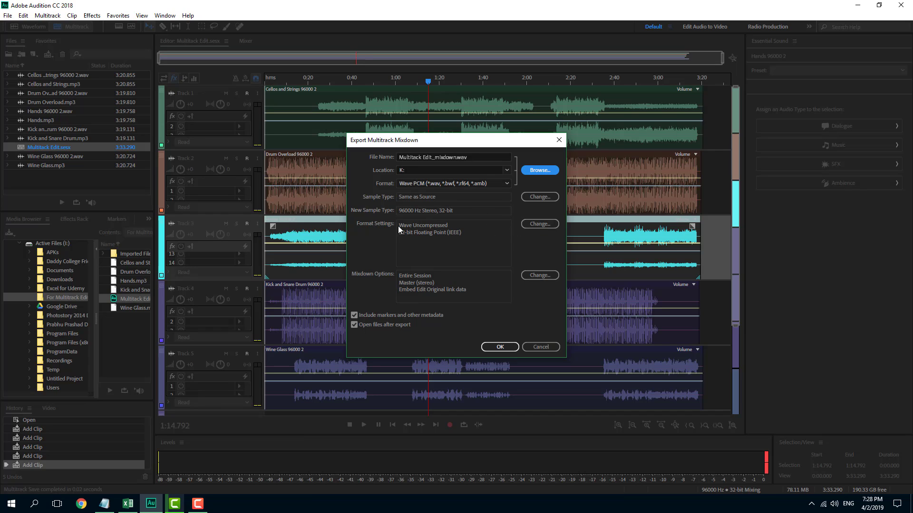
{"action": "left_click", "coordinate": [537, 223]}
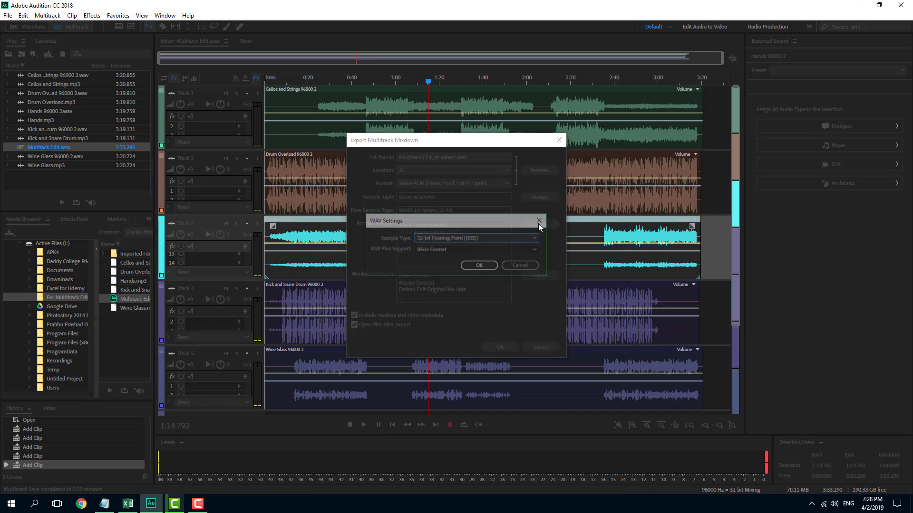
{"action": "left_click", "coordinate": [449, 238]}
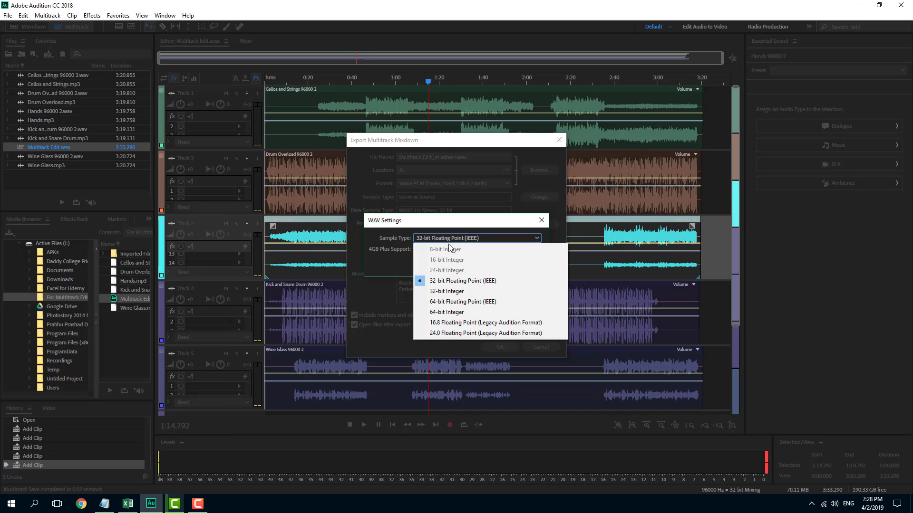
{"action": "left_click", "coordinate": [458, 281]}
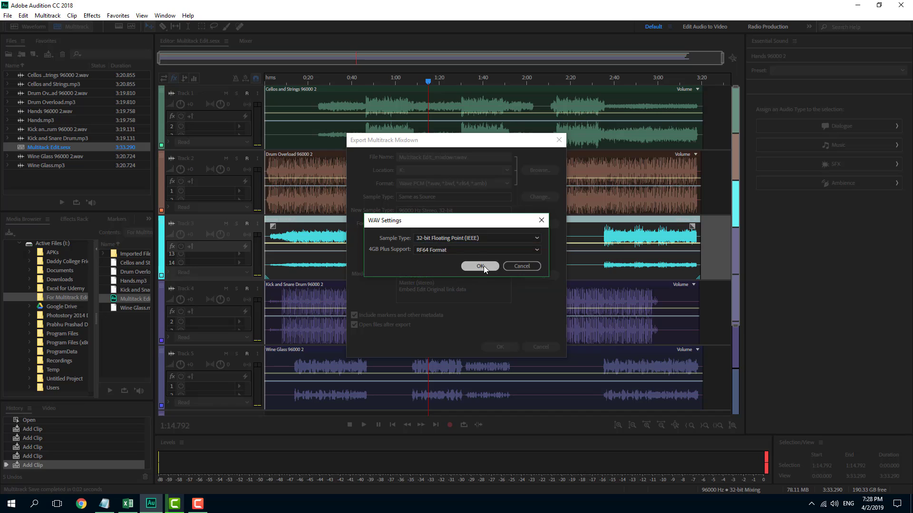
{"action": "left_click", "coordinate": [481, 266]}
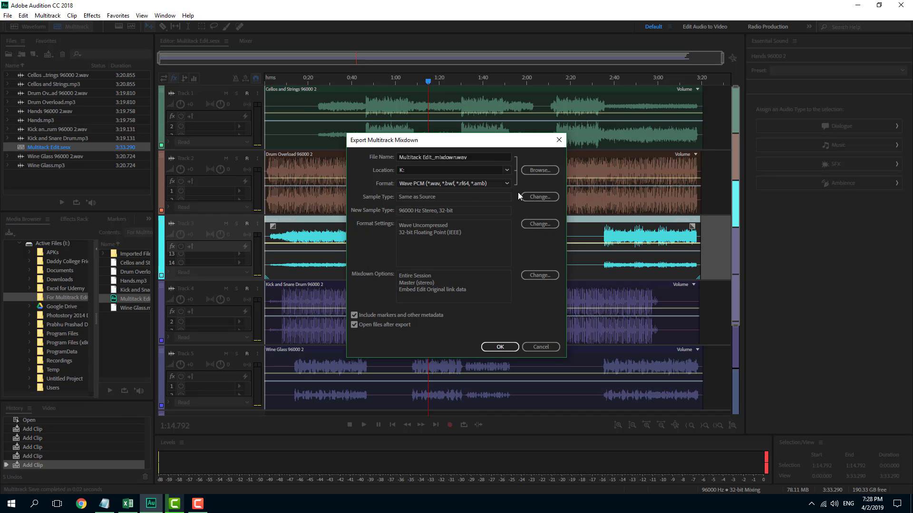
Step: Switch the mixdown export format from Wave PCM to MP3 Audio
{"action": "left_click", "coordinate": [508, 185]}
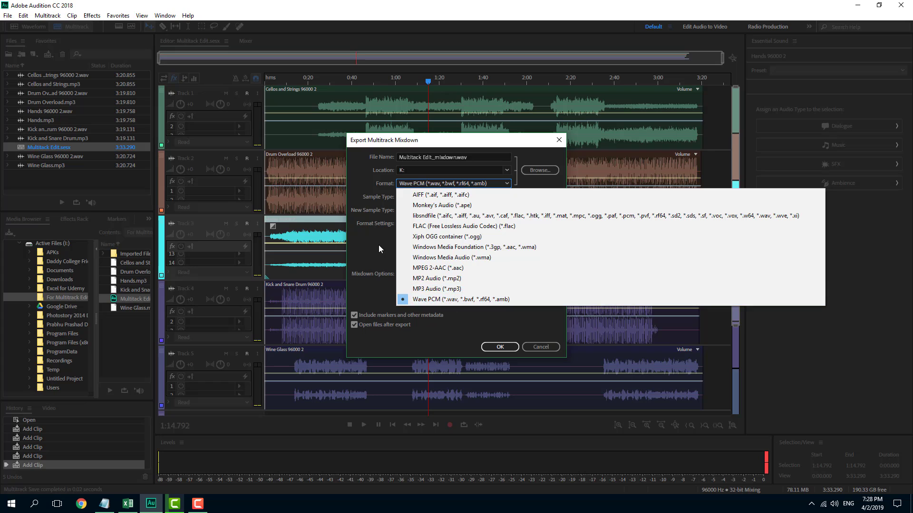
{"action": "left_click", "coordinate": [442, 300]}
{"action": "left_click", "coordinate": [441, 181]}
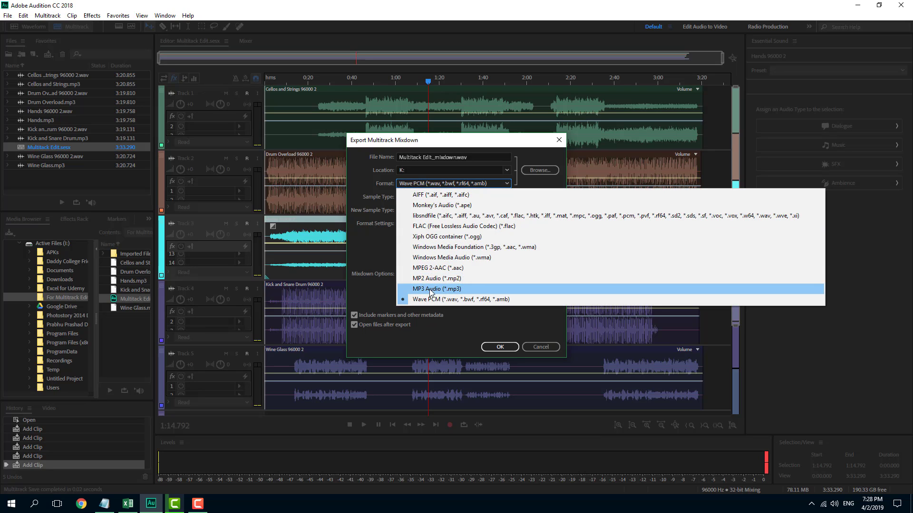
{"action": "left_click", "coordinate": [429, 289]}
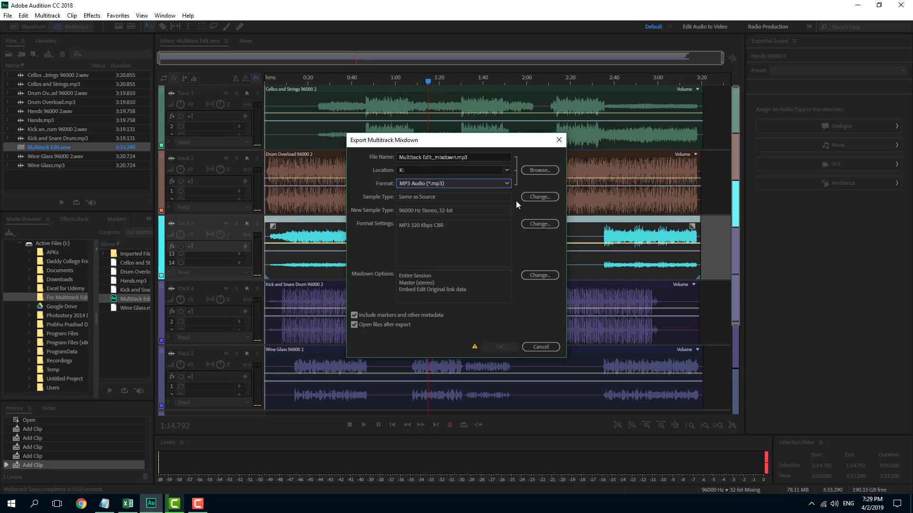
Step: Set the MP3 bitrate to 320 Kbps and dismiss the incompatible-format warning
{"action": "left_click", "coordinate": [533, 224]}
{"action": "left_click", "coordinate": [460, 250]}
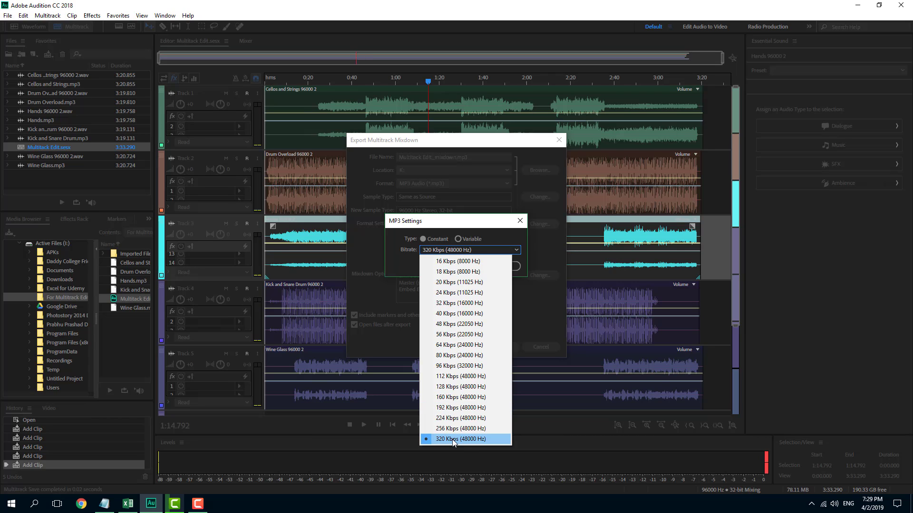
{"action": "left_click", "coordinate": [503, 235]}
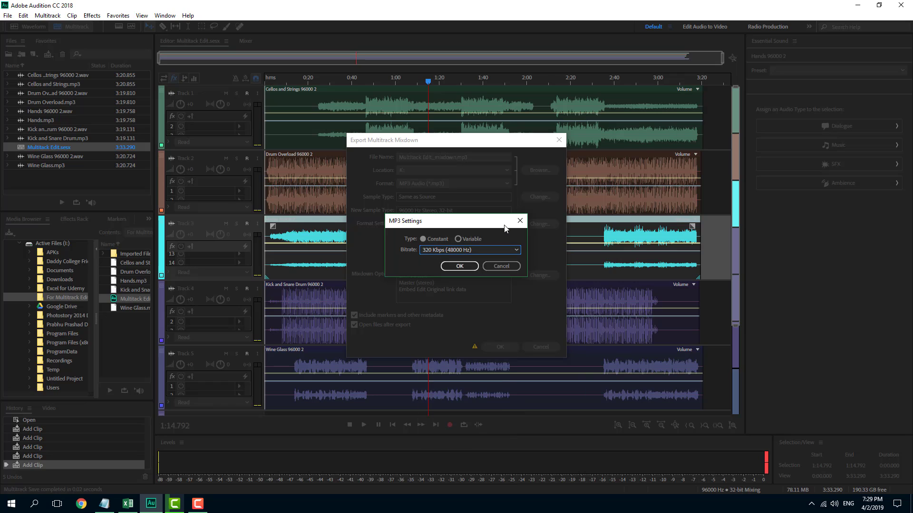
{"action": "left_click", "coordinate": [520, 222]}
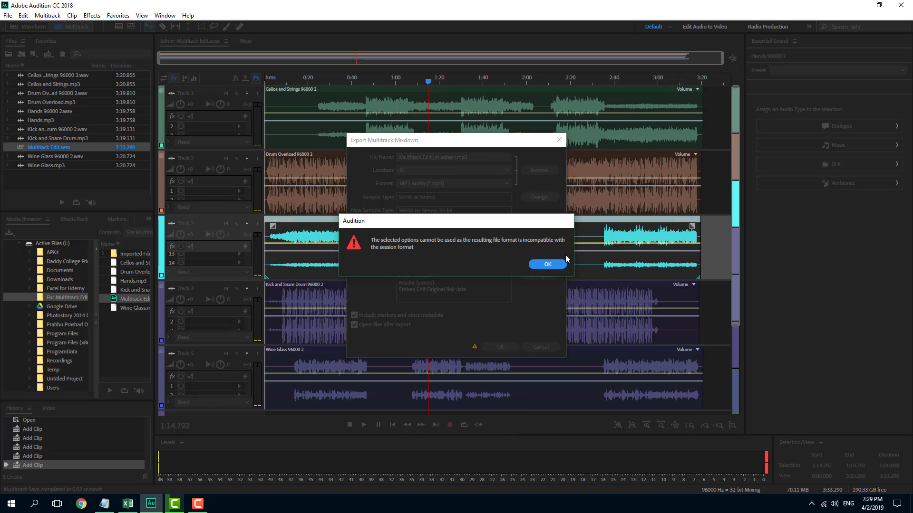
{"action": "left_click", "coordinate": [548, 265]}
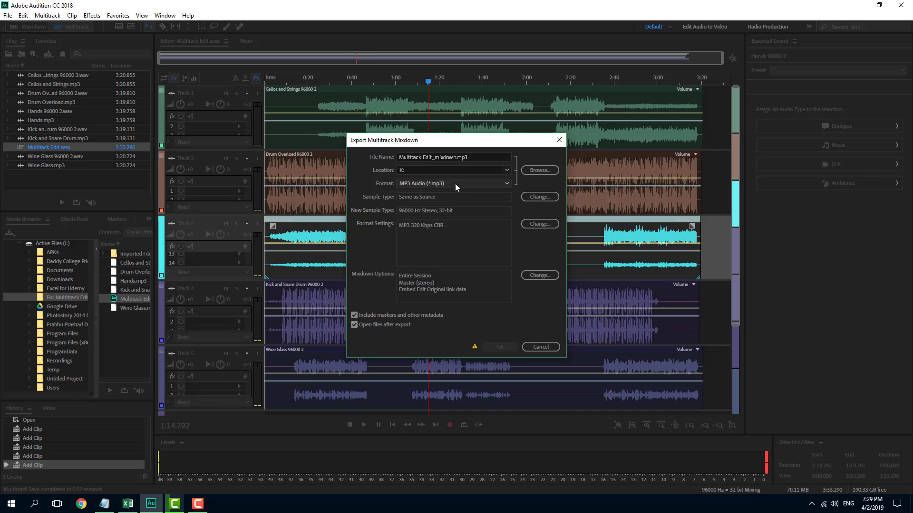
Step: Export the mixdown as Wave PCM with 32-bit floating point WAV settings
{"action": "left_click", "coordinate": [479, 183]}
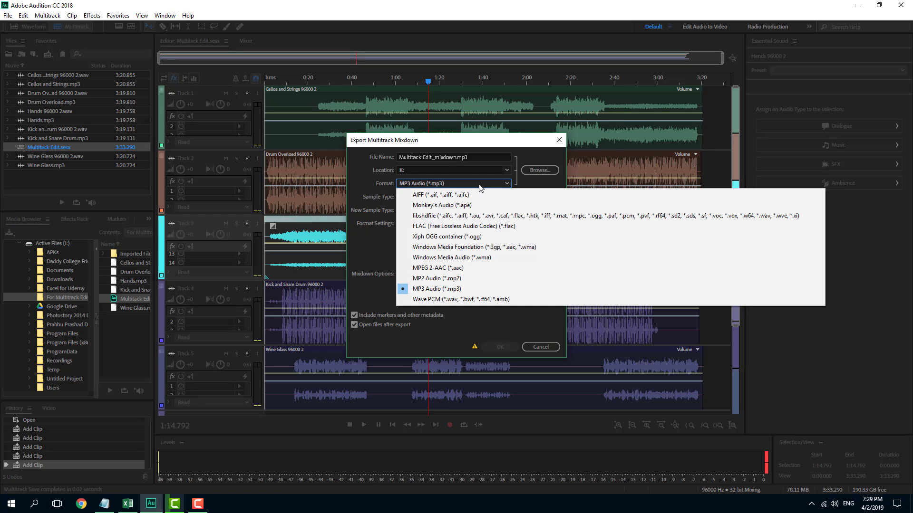
{"action": "left_click", "coordinate": [438, 300]}
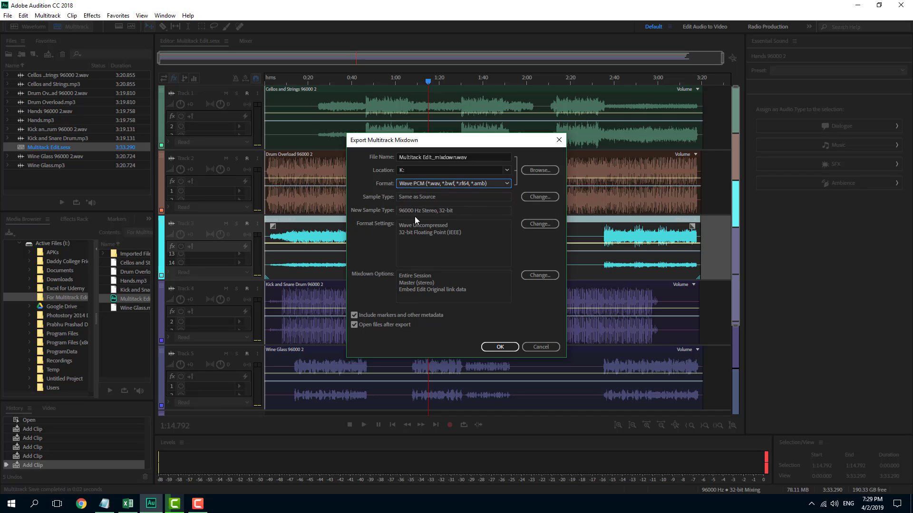
{"action": "left_click", "coordinate": [539, 224]}
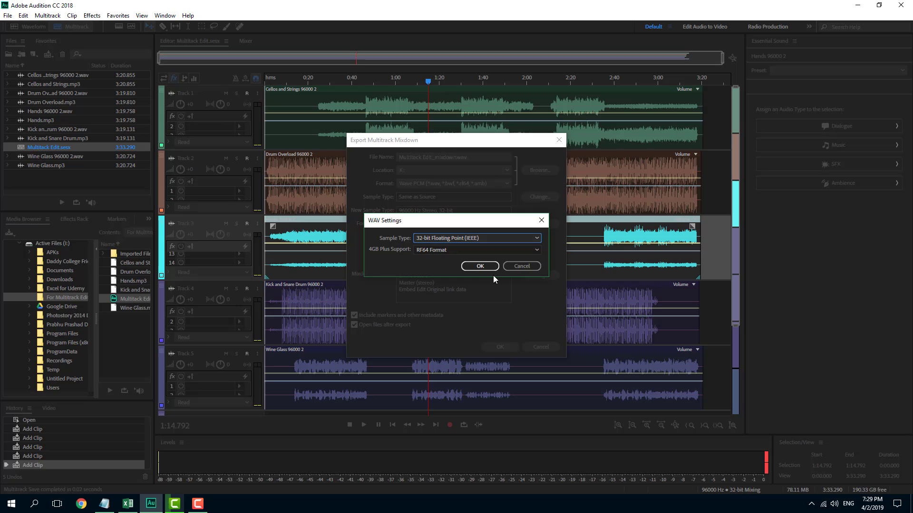
{"action": "left_click", "coordinate": [480, 266]}
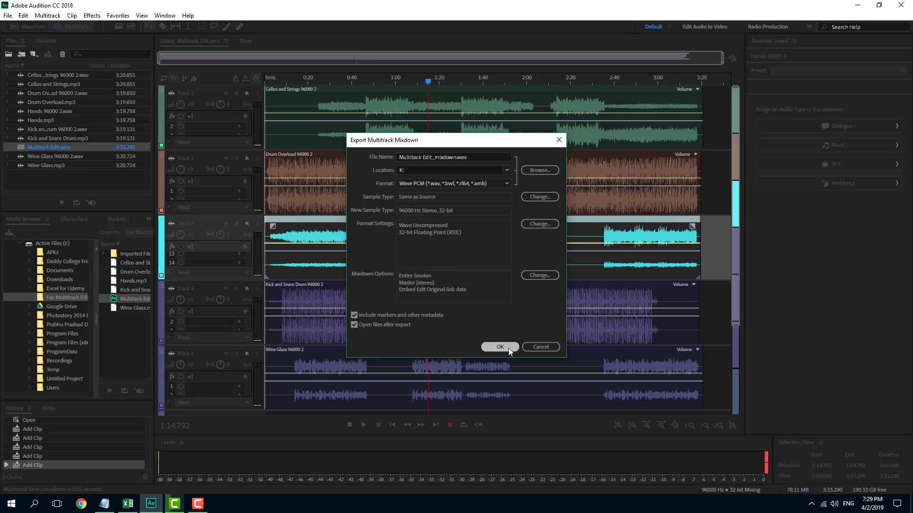
{"action": "left_click", "coordinate": [508, 348]}
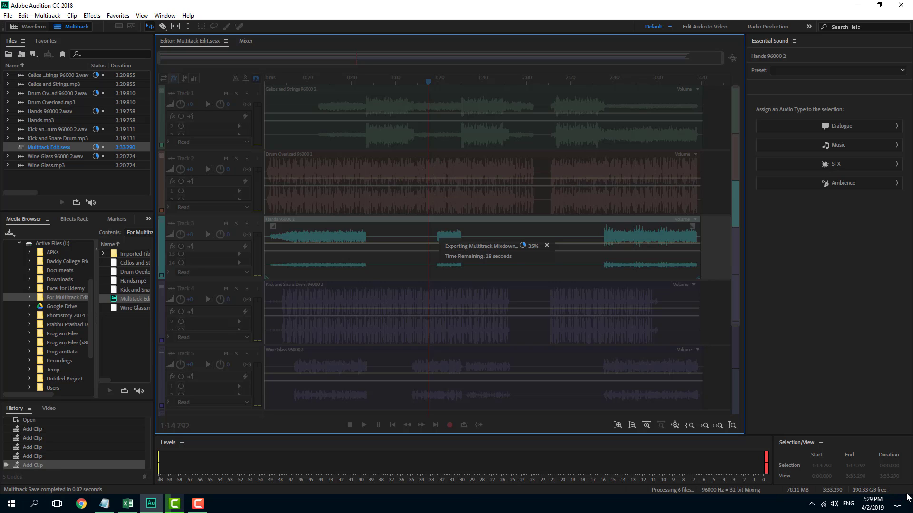
Step: Show the desktop and open the TutorTube (K:) drive through This PC
{"action": "key", "text": "super+d"}
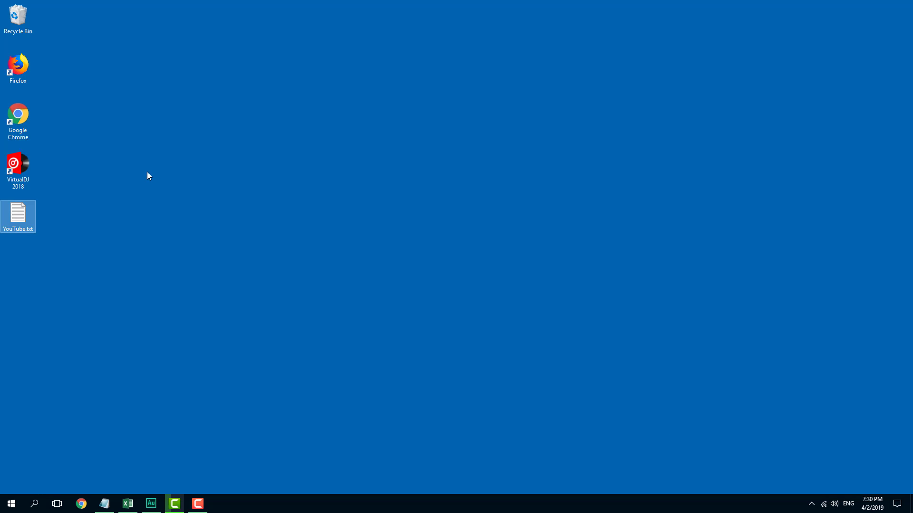
{"action": "left_click", "coordinate": [17, 503]}
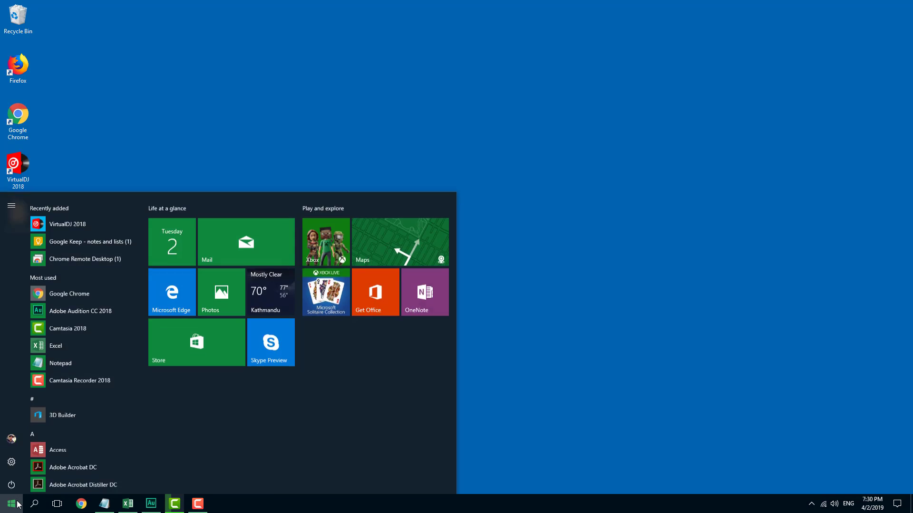
{"action": "type", "text": "thi"}
{"action": "key", "text": "Return"}
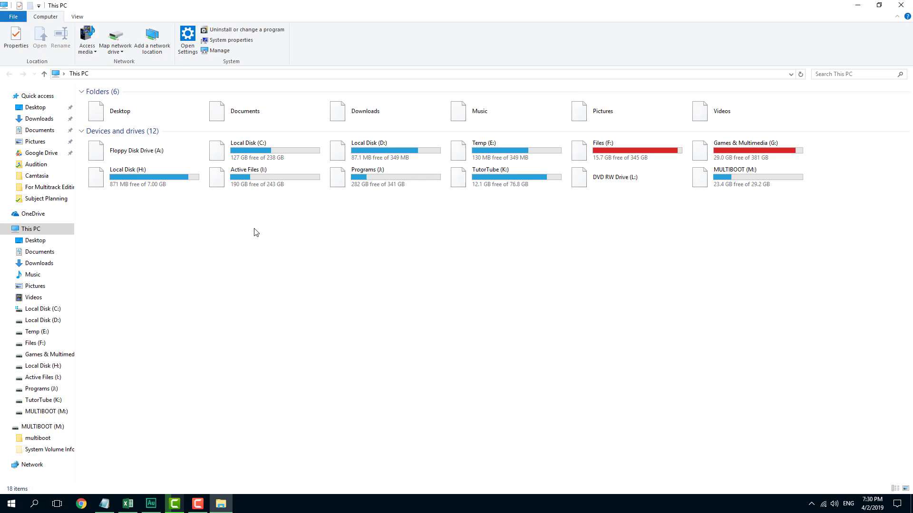
{"action": "double_click", "coordinate": [510, 174]}
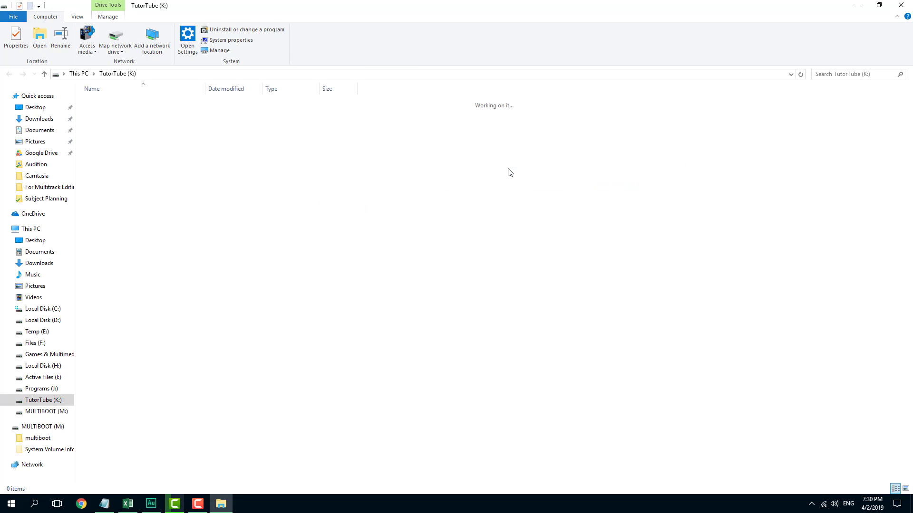
Step: Check the export in Audition, then select Multitack Edit_mixdown.wav (73.5 MB) on K:
{"action": "left_click", "coordinate": [160, 504]}
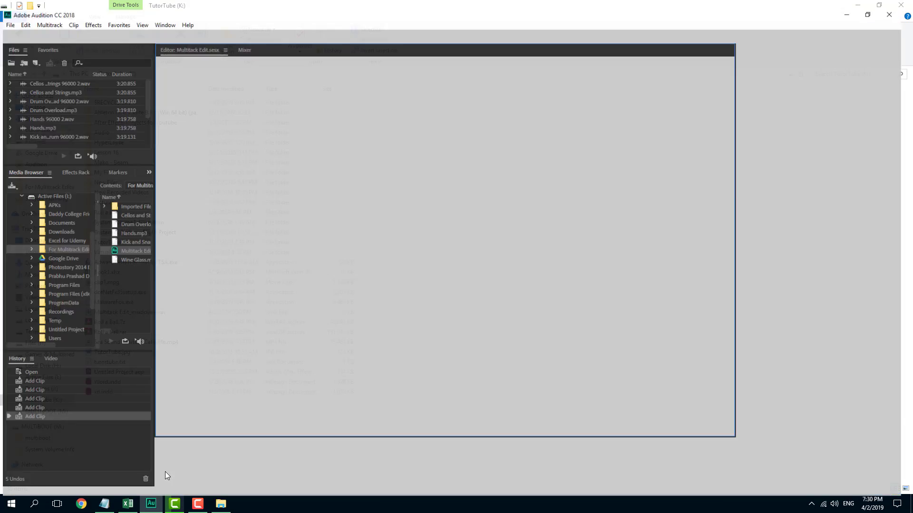
{"action": "left_click", "coordinate": [231, 503]}
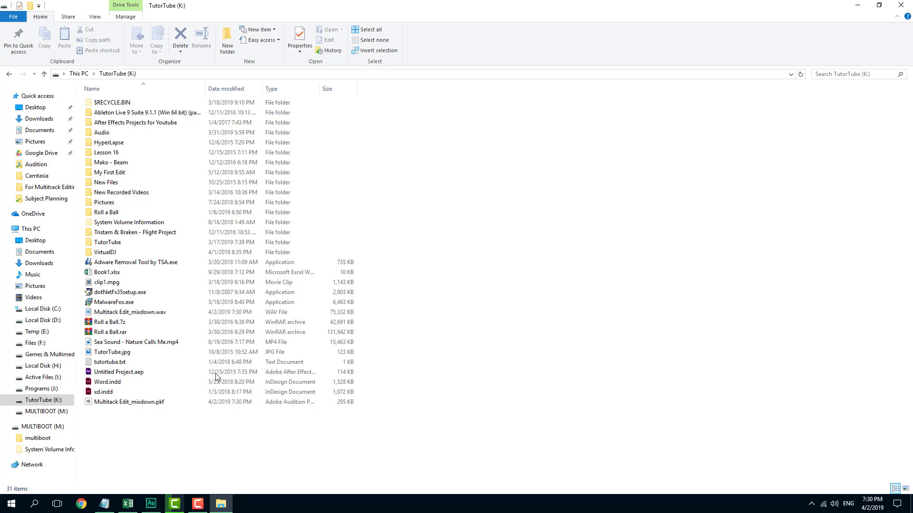
{"action": "left_click", "coordinate": [148, 404]}
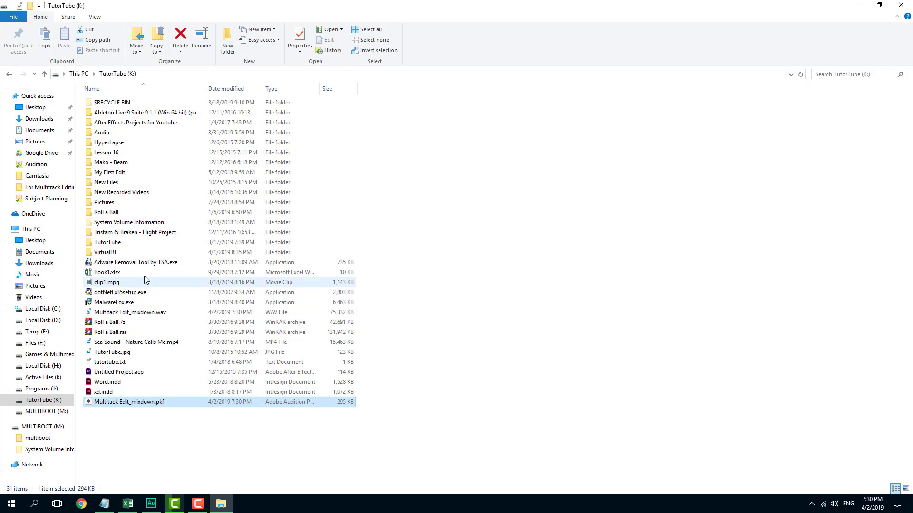
{"action": "left_click", "coordinate": [143, 314]}
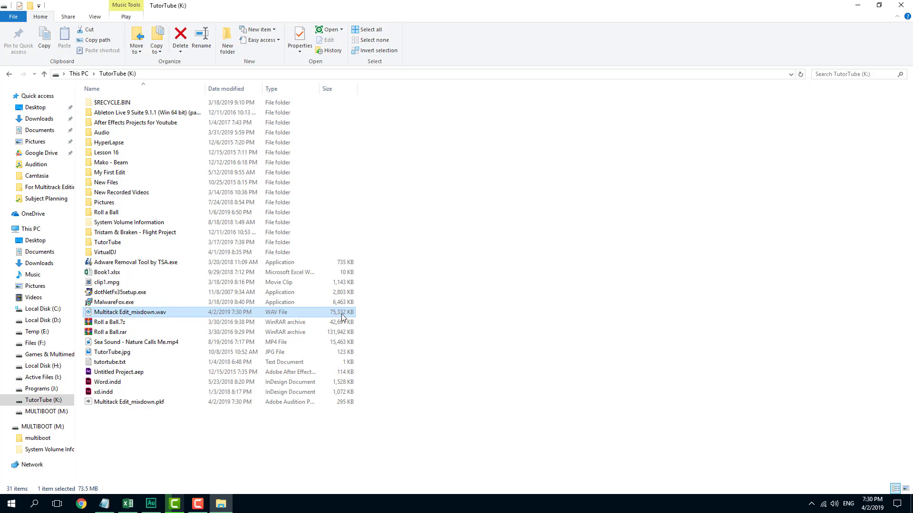
Step: Play Multitack Edit_mixdown.wav in Groove Music, skipping to 1:04 and 2:06, then close it
{"action": "double_click", "coordinate": [137, 317]}
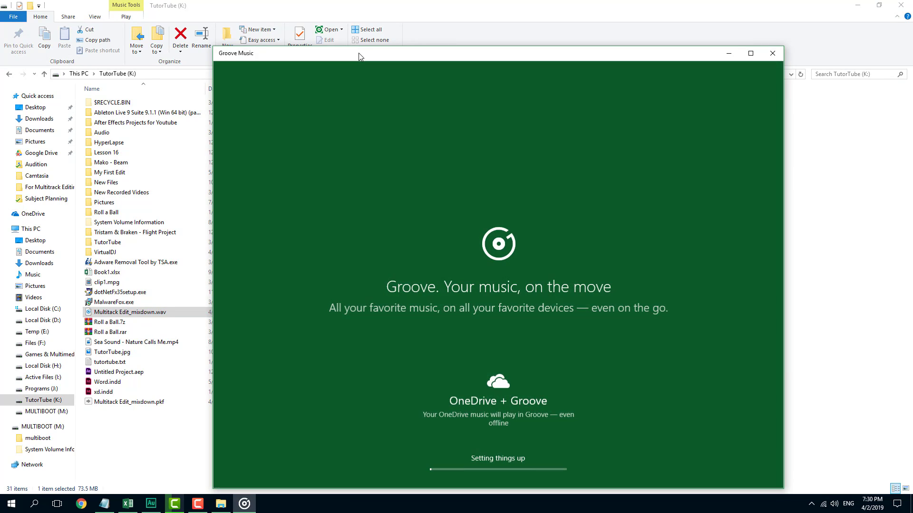
{"action": "left_click_drag", "start_coordinate": [318, 55], "coordinate": [239, 43]}
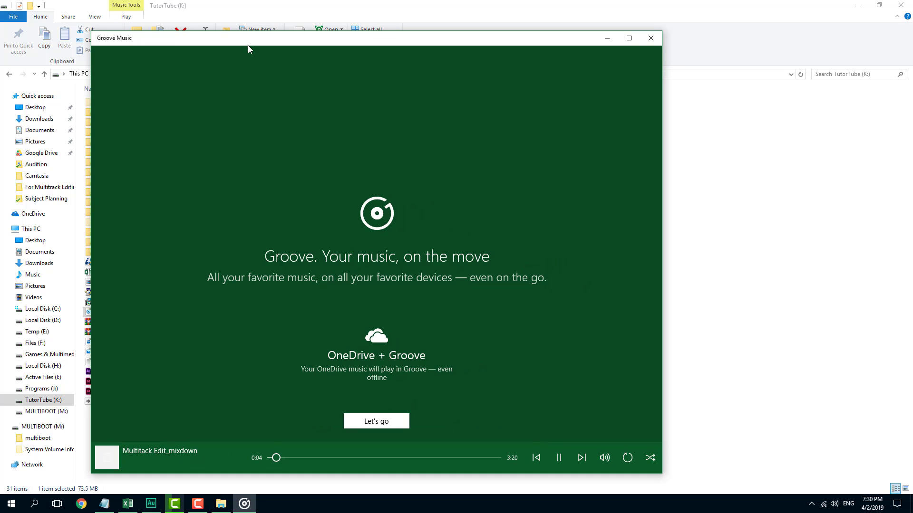
{"action": "left_click", "coordinate": [343, 458]}
{"action": "left_click", "coordinate": [412, 459]}
{"action": "left_click", "coordinate": [652, 42]}
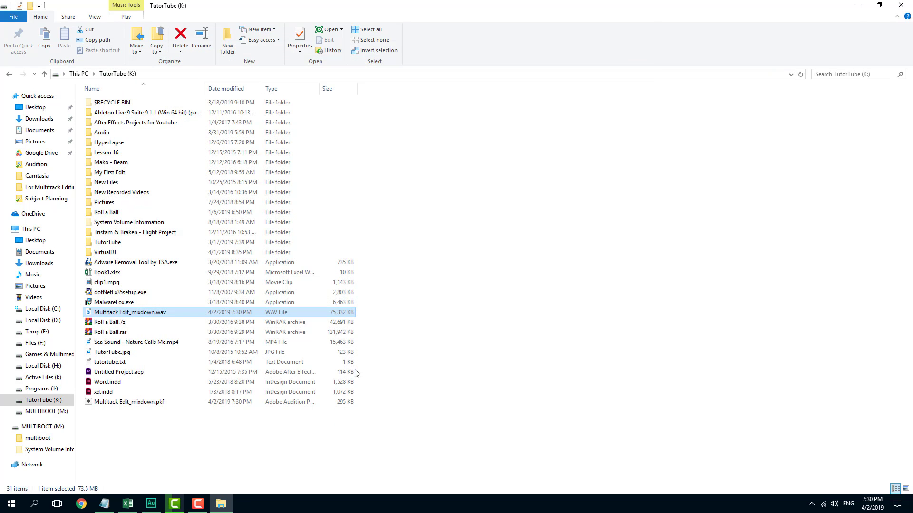
Step: Return to the five-track Audition session, where the export finished in 23.62 seconds
{"action": "left_click", "coordinate": [149, 506]}
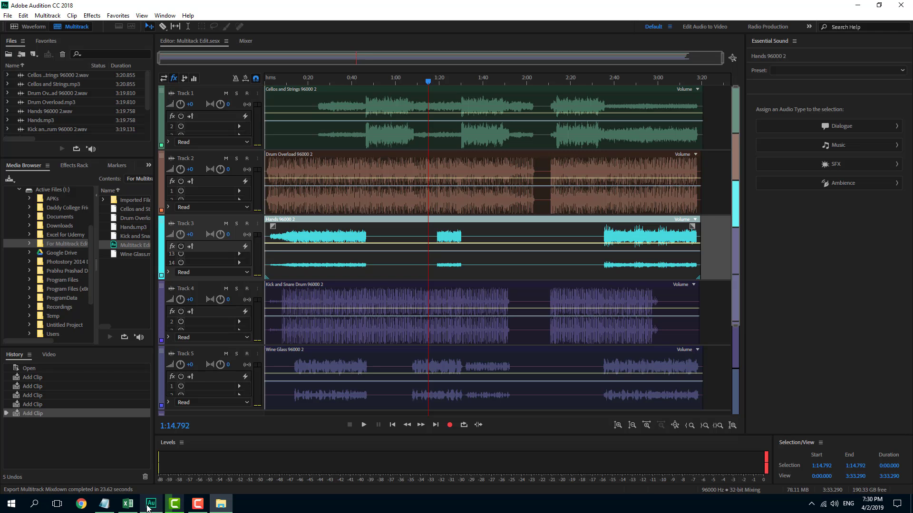
{"action": "left_click", "coordinate": [198, 506]}
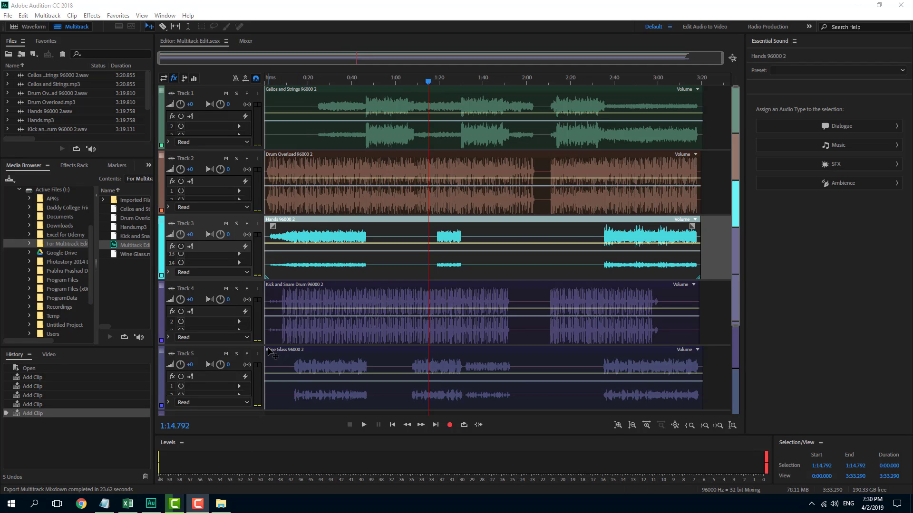